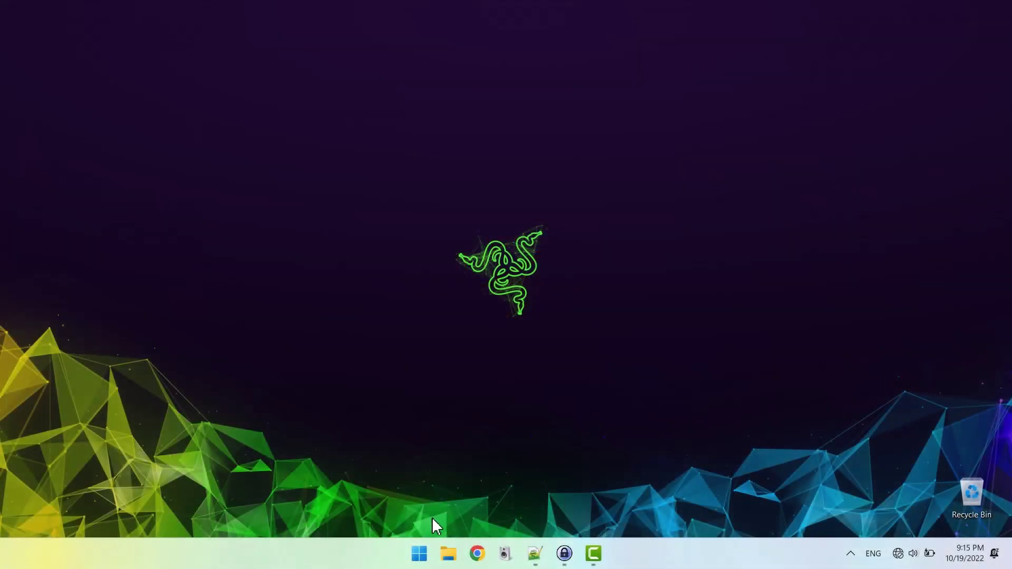
Open Settings and go to Network & internet > Advanced network settings.
click(421, 552)
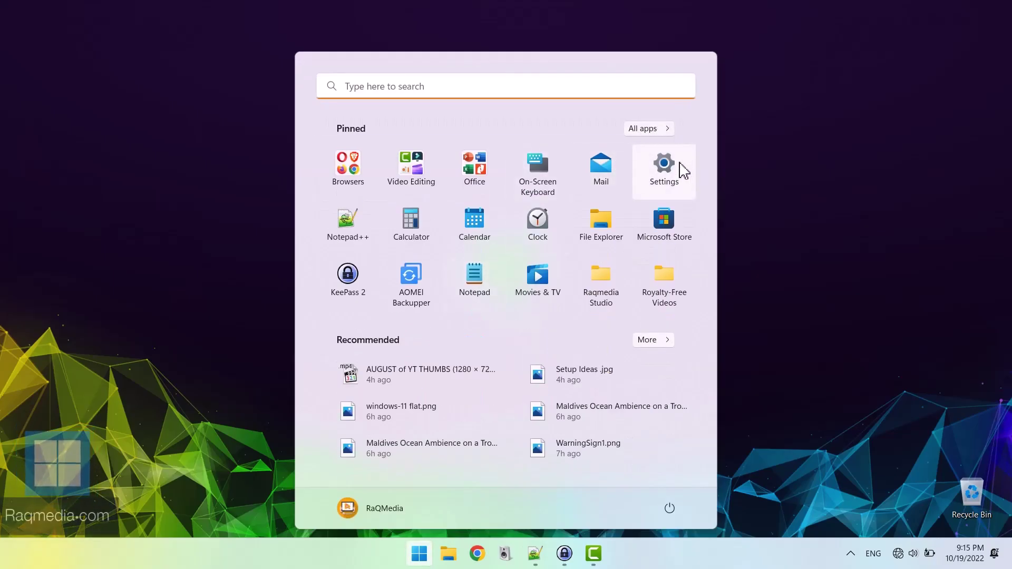
click(678, 166)
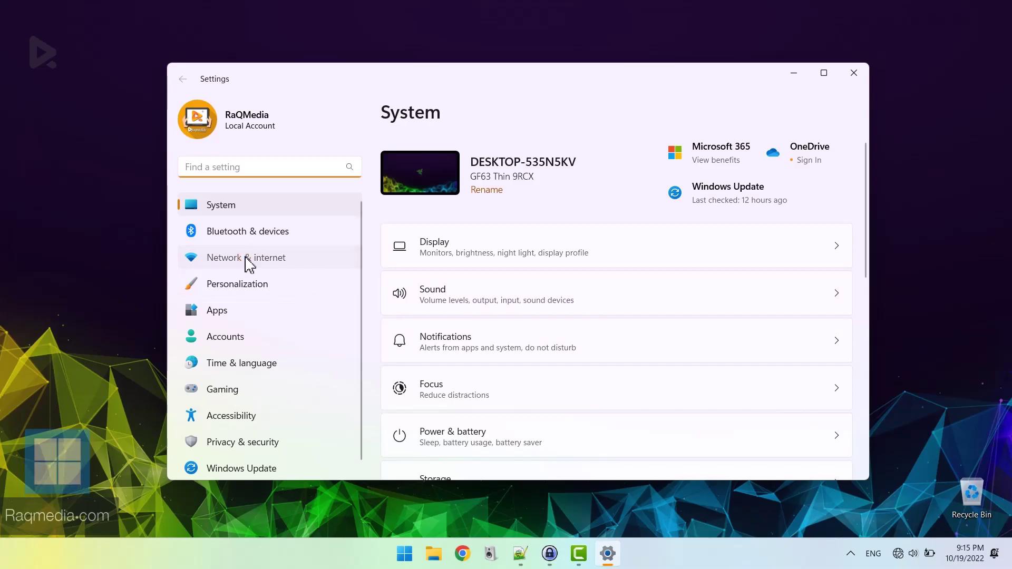
click(248, 261)
scroll(641, 344, down, 3)
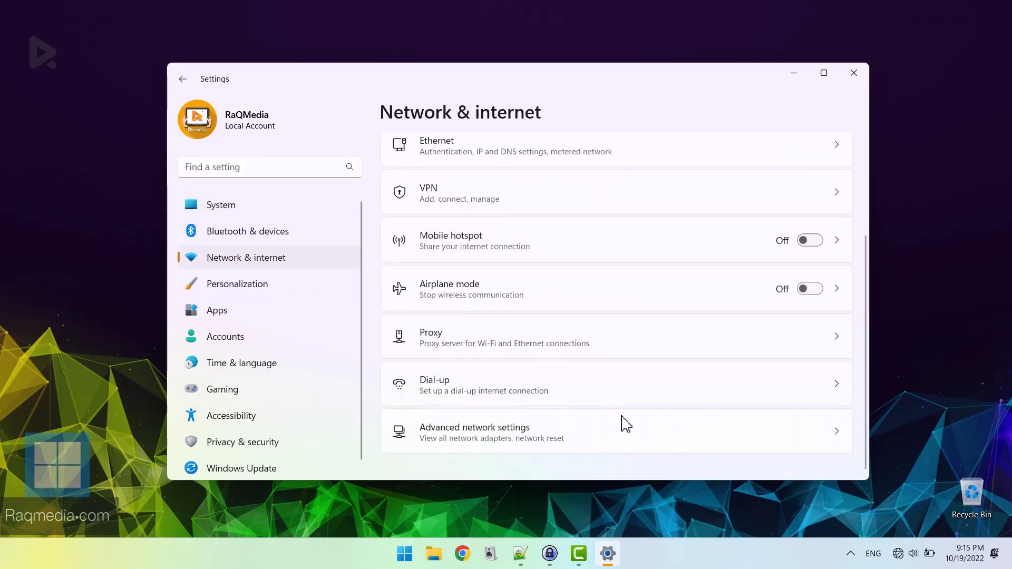
click(505, 436)
Open the network adapter list in Control Panel from Related settings, then close Settings.
scroll(547, 360, down, 3)
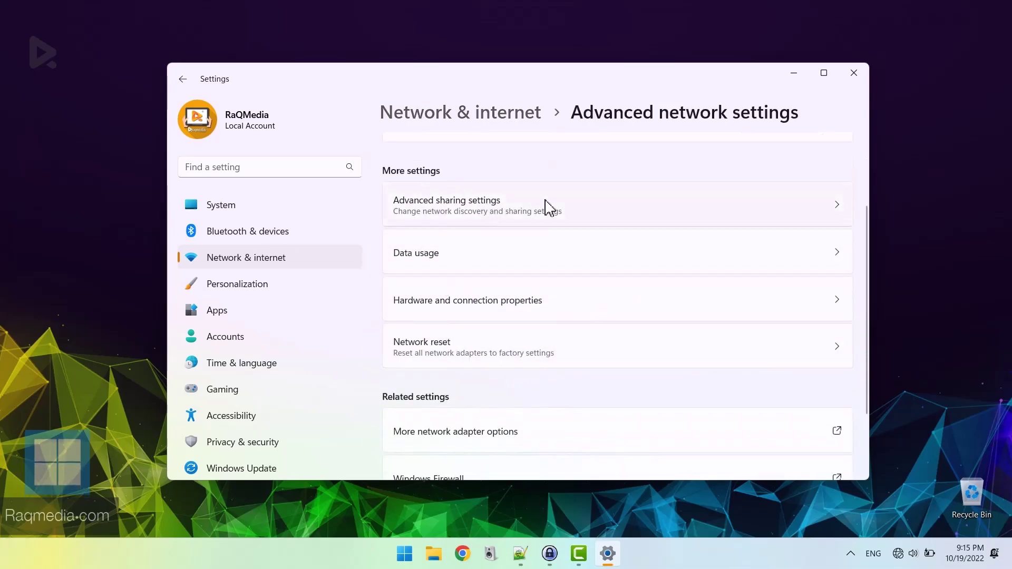
scroll(591, 343, down, 2)
click(569, 341)
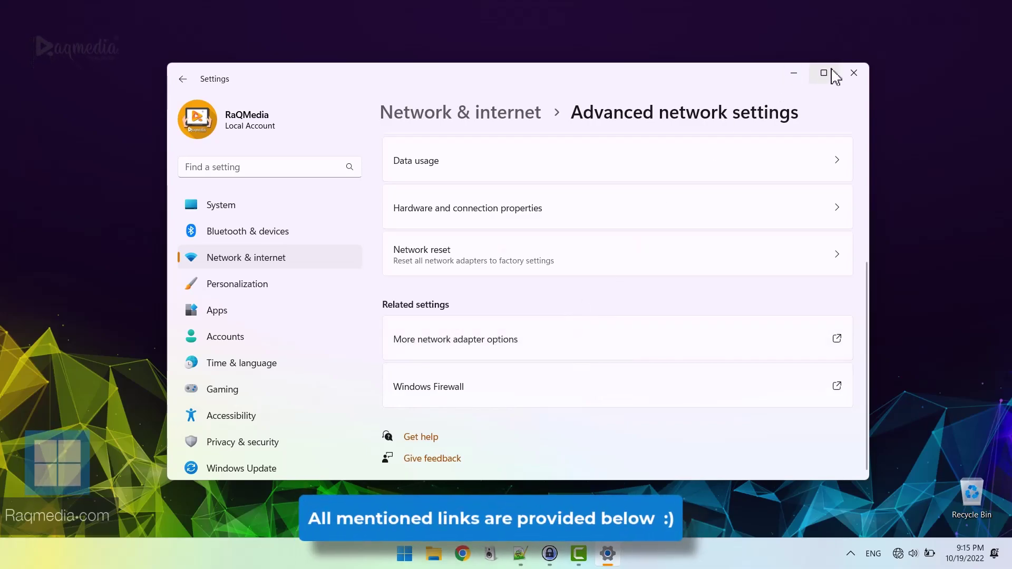
click(854, 72)
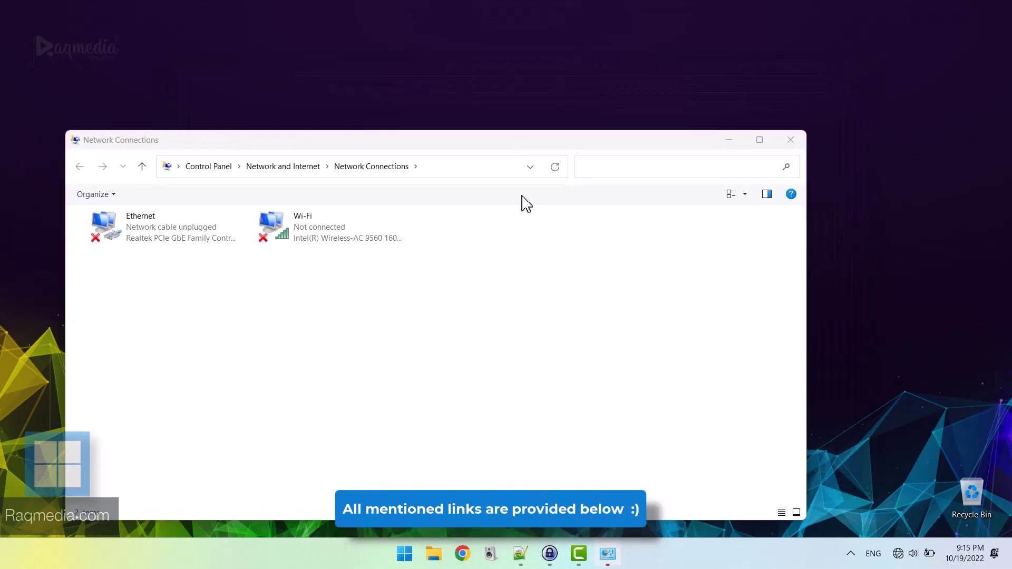
Select the Wi-Fi adapter in Network Connections and bring up its connection panel.
drag(491, 142, 584, 111)
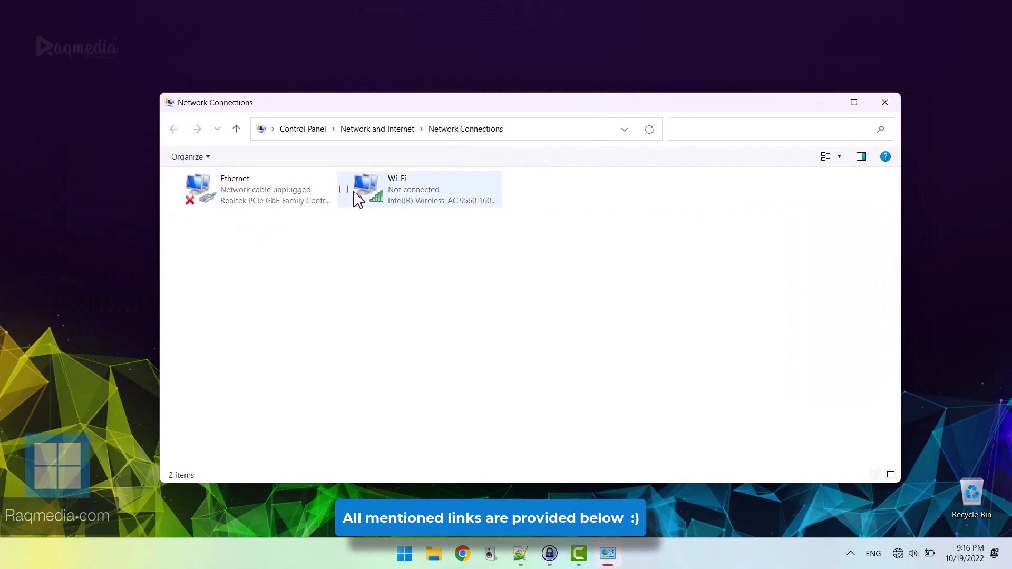
click(425, 200)
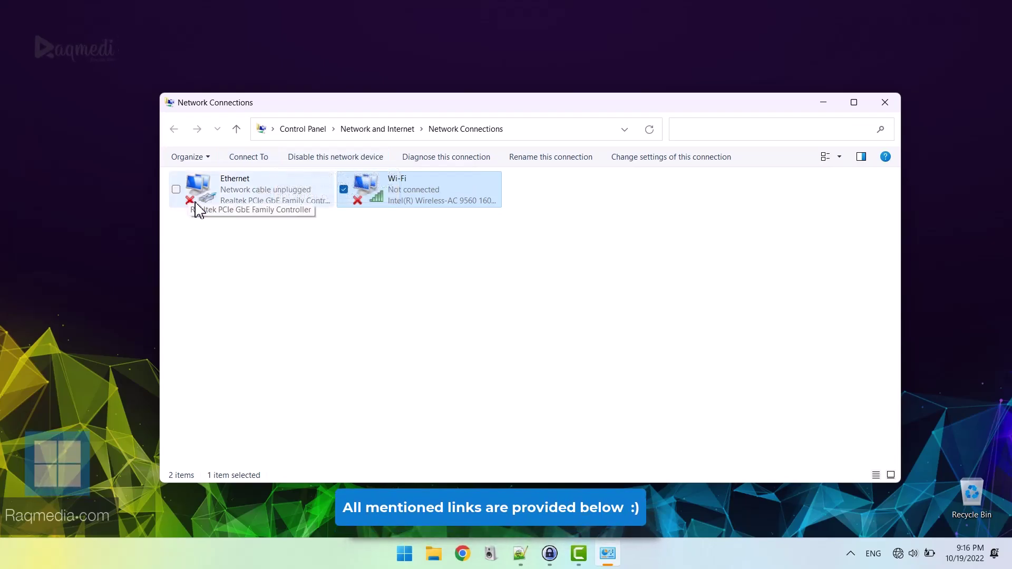
click(260, 159)
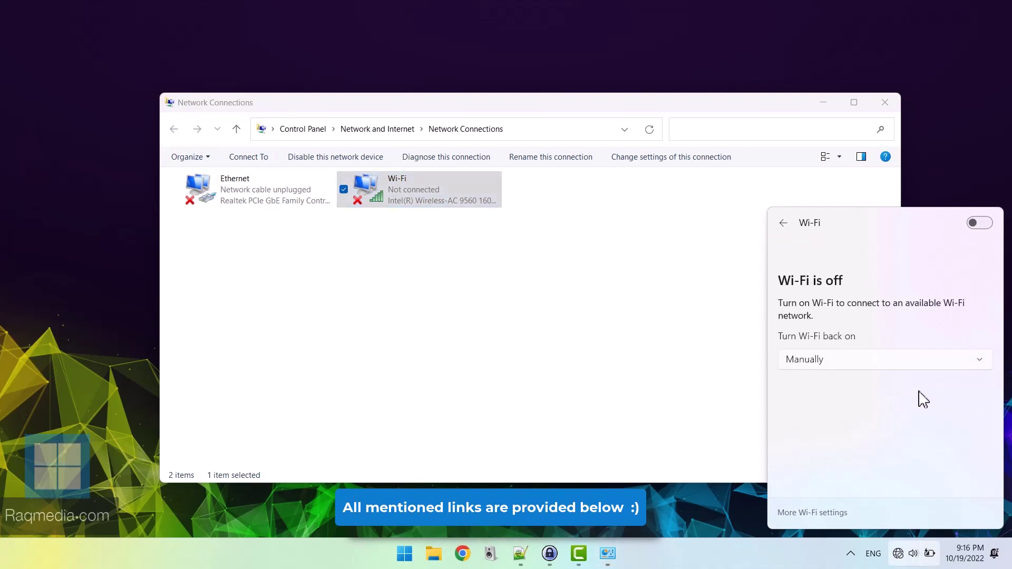
Switch Wi-Fi on, keeping turn-back-on at Manually, then close Network Connections.
click(892, 369)
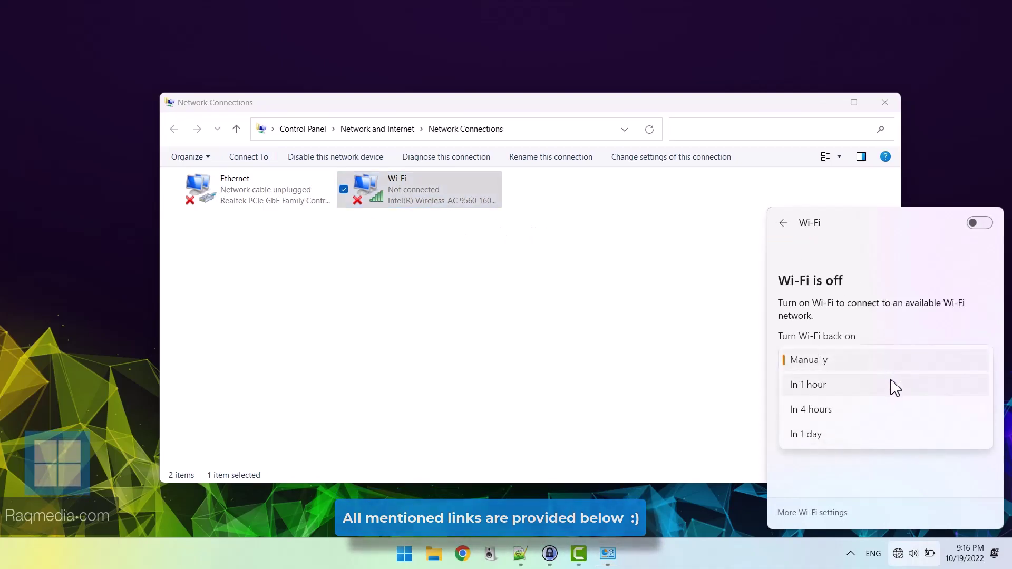
click(981, 231)
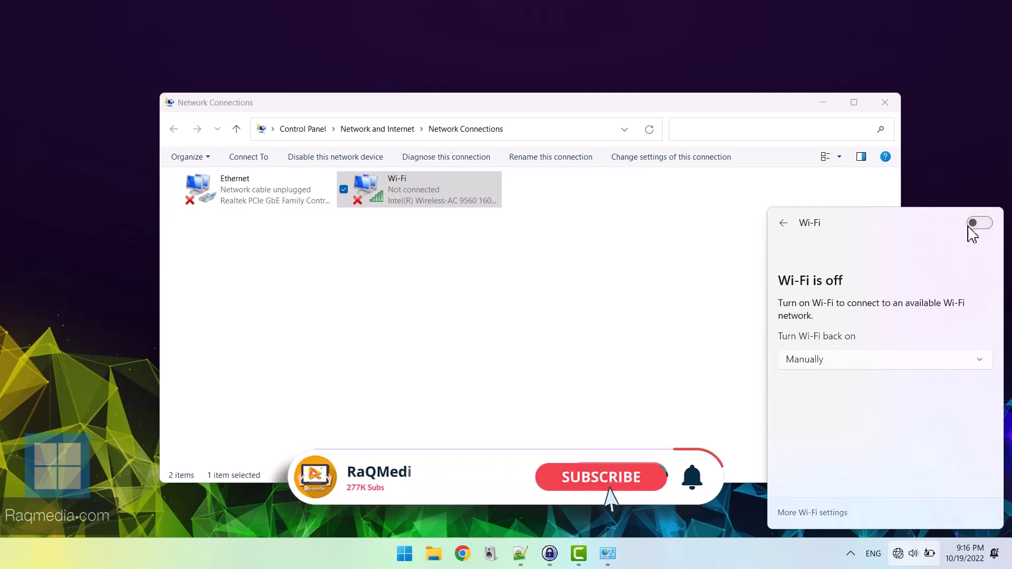
click(977, 224)
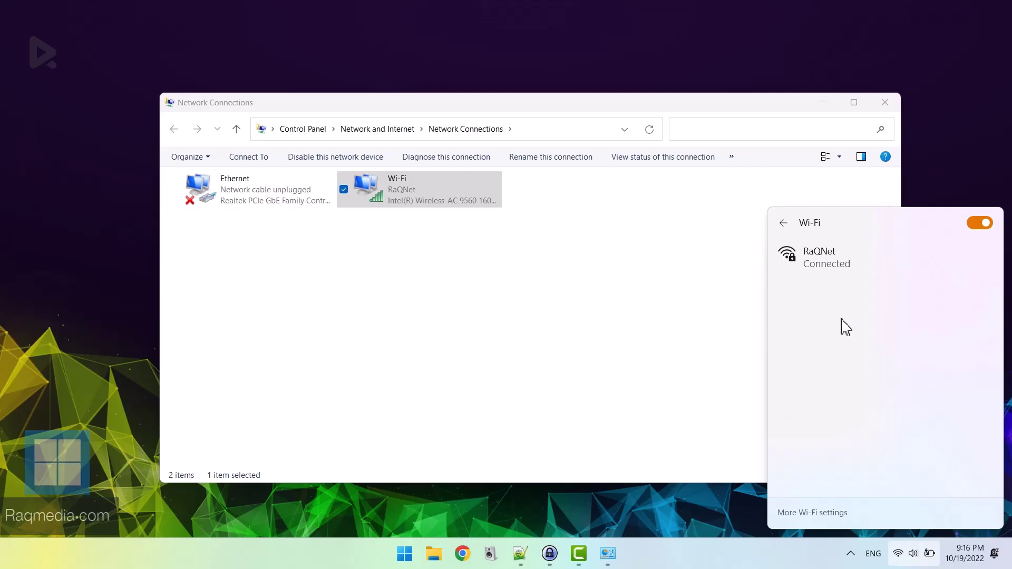
click(727, 393)
click(885, 102)
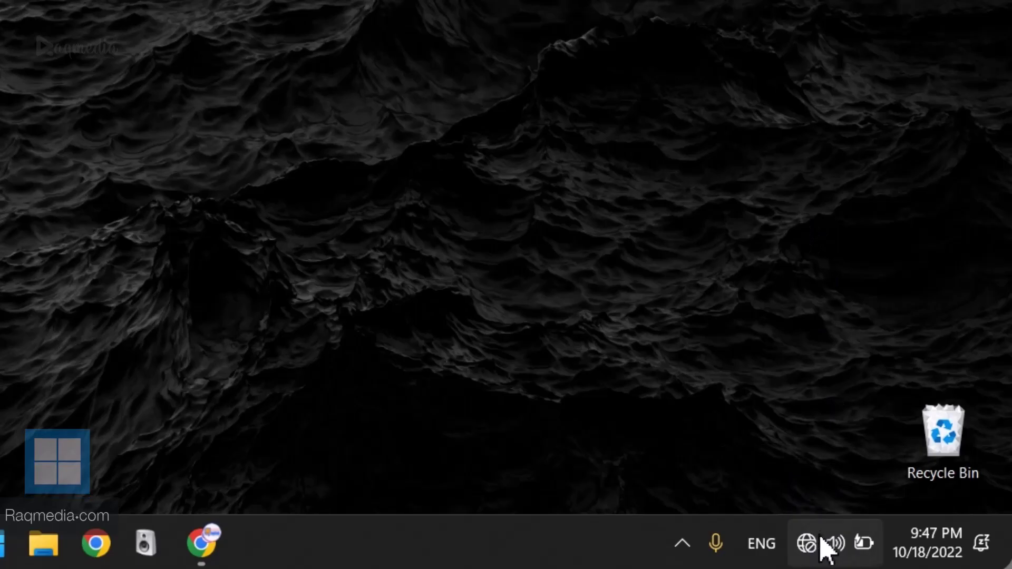
click(825, 544)
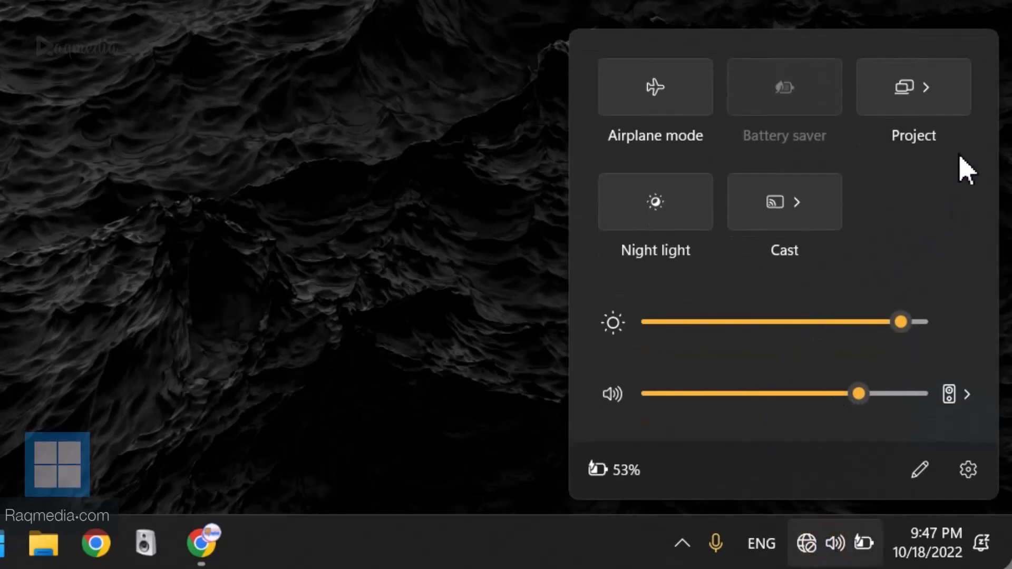
click(928, 211)
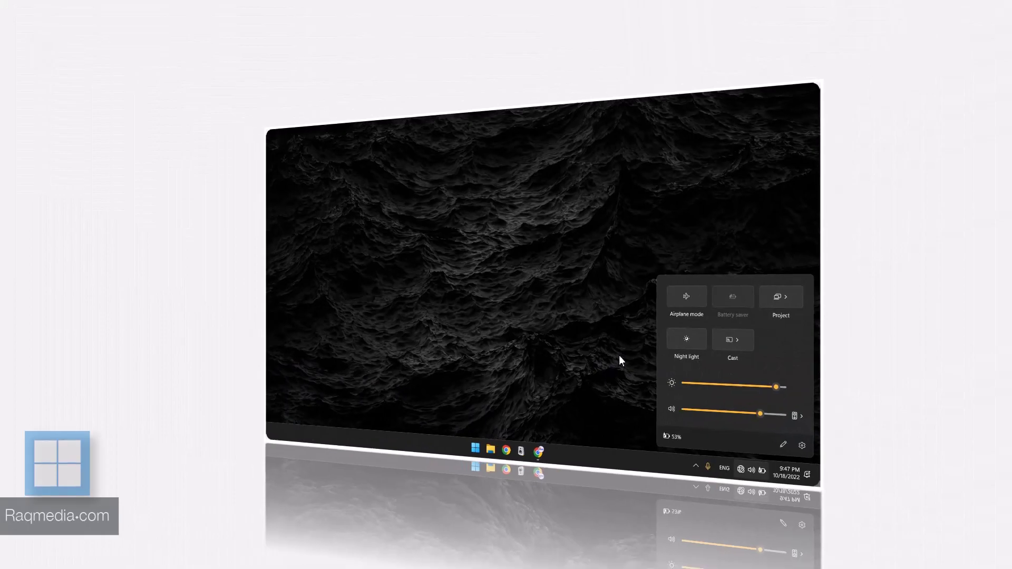
click(432, 300)
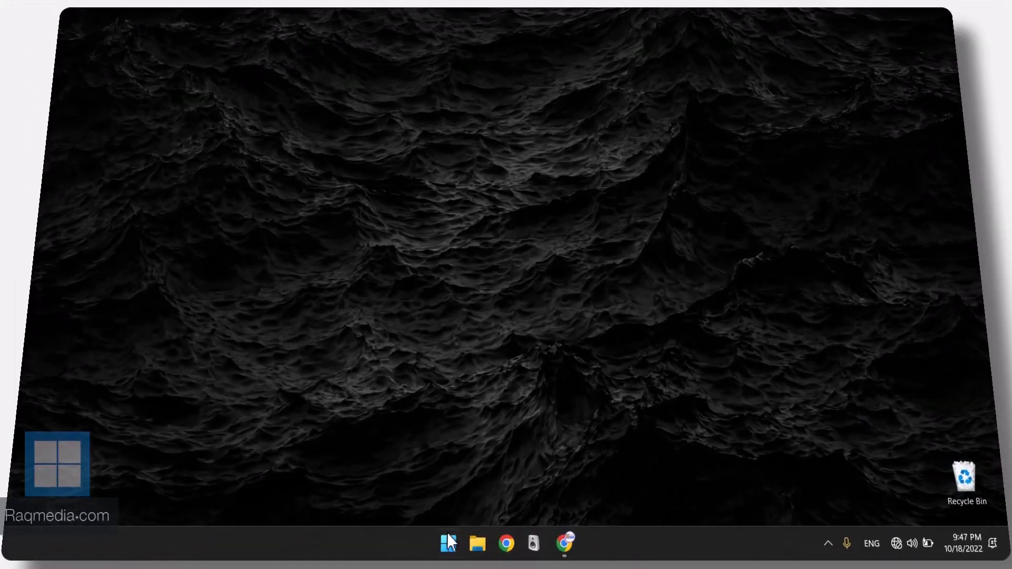
click(453, 544)
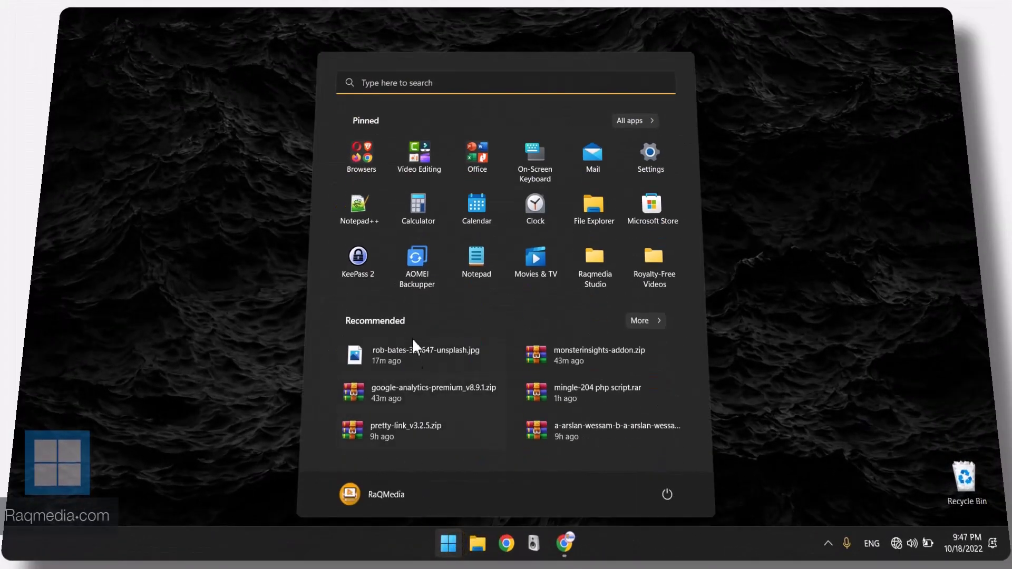
Open Settings and go to System > Troubleshoot.
click(654, 158)
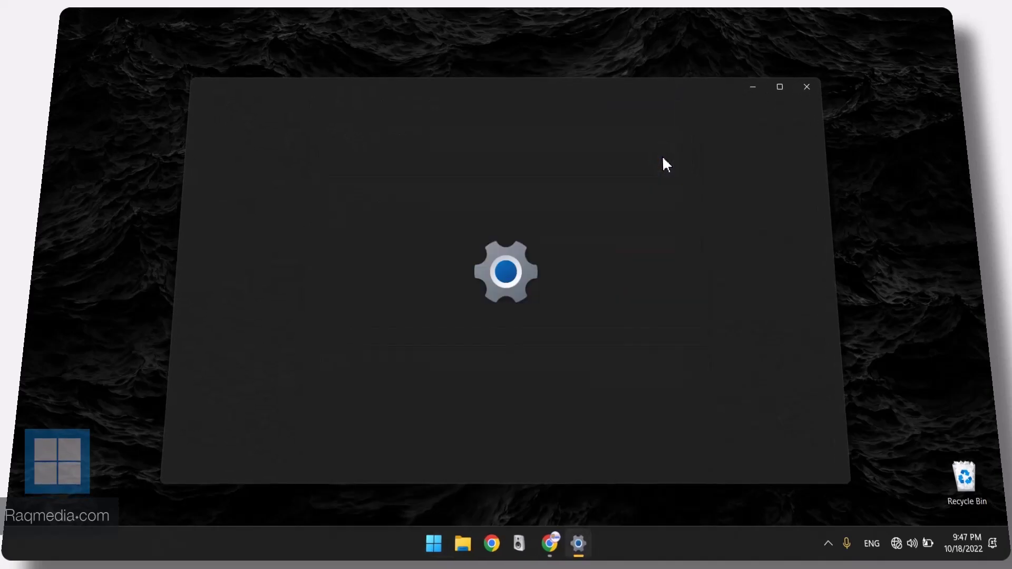
scroll(644, 273, down, 5)
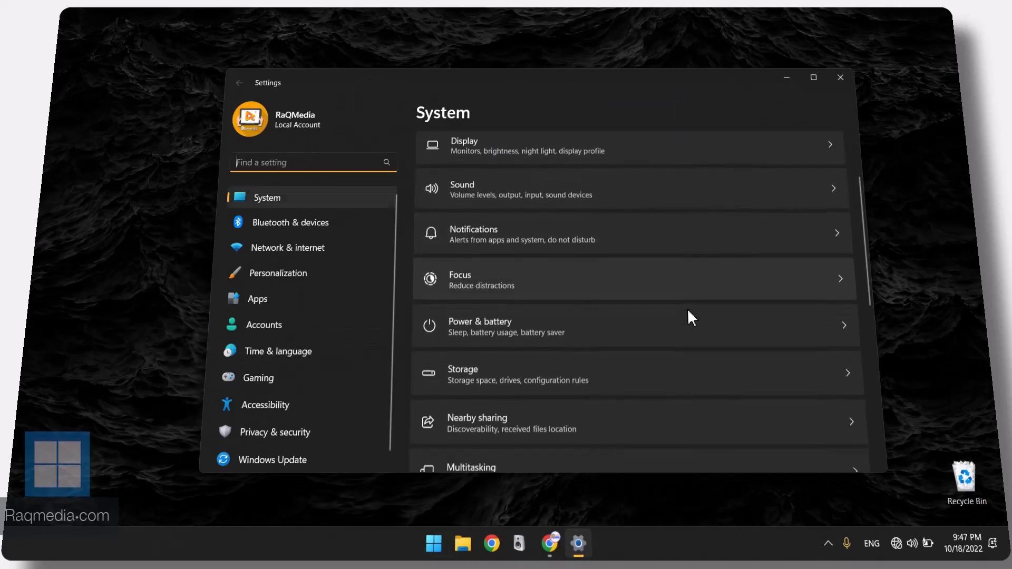
scroll(668, 337, down, 2)
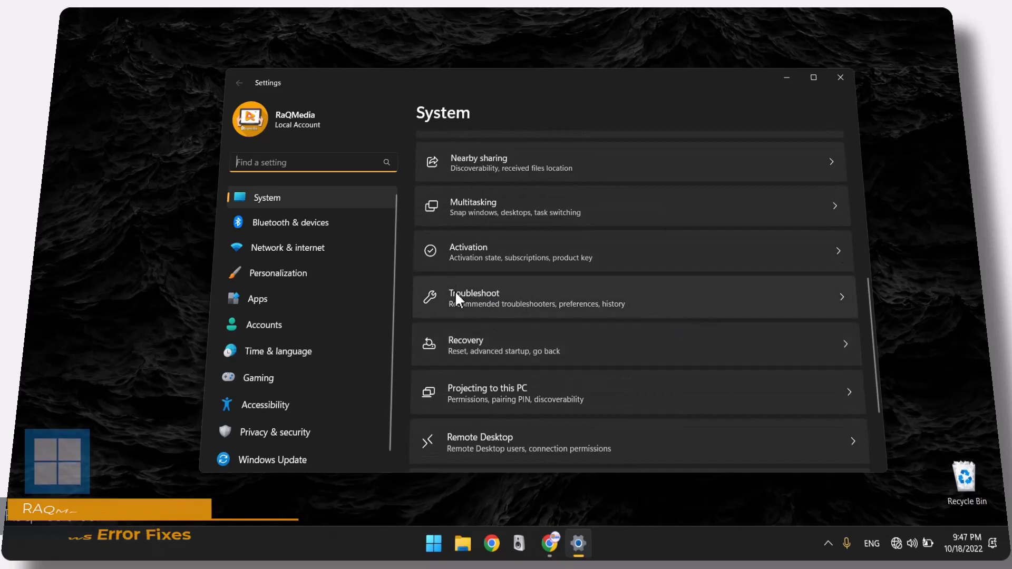
click(707, 295)
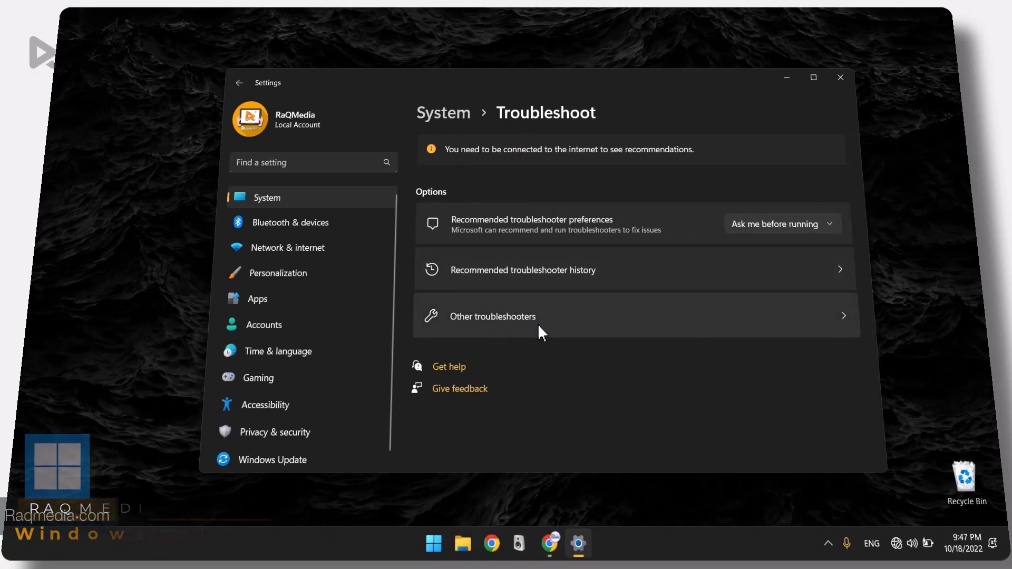
Open Other troubleshooters and run the Internet Connections troubleshooter.
click(655, 309)
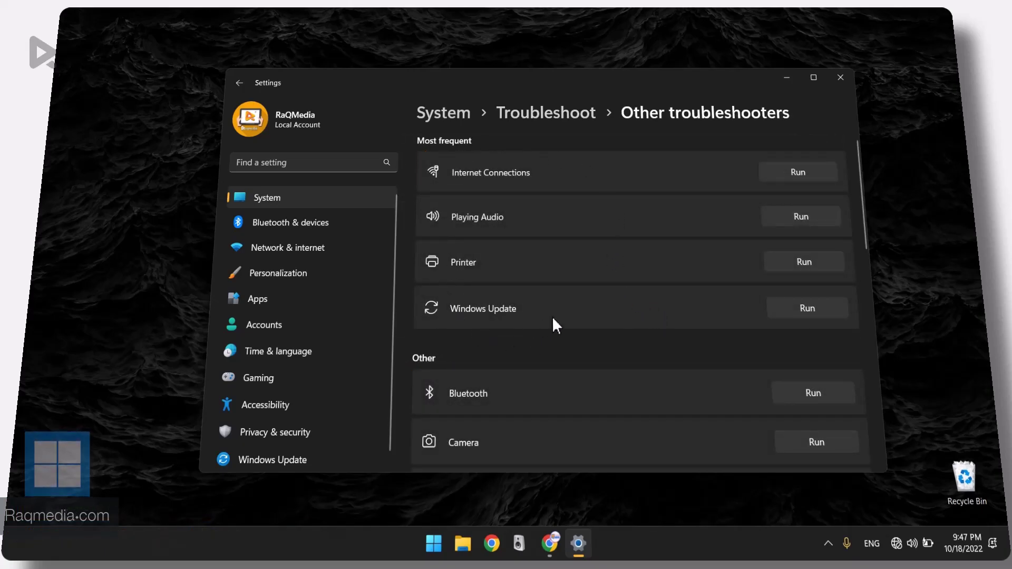
scroll(641, 334, down, 4)
scroll(642, 334, up, 4)
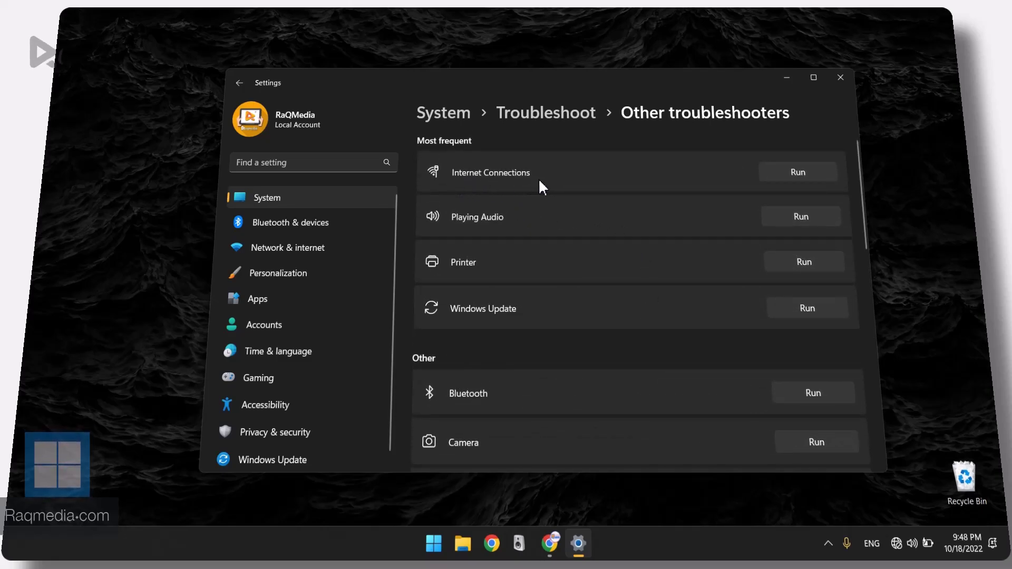
click(802, 170)
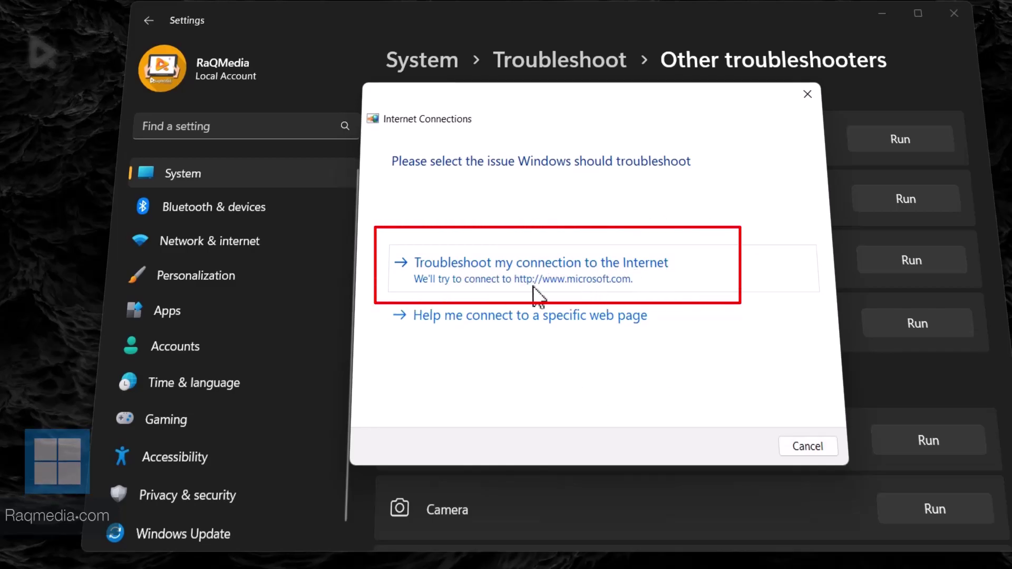
Troubleshoot the connection to the Internet and apply the fix turning on wireless capability.
click(664, 267)
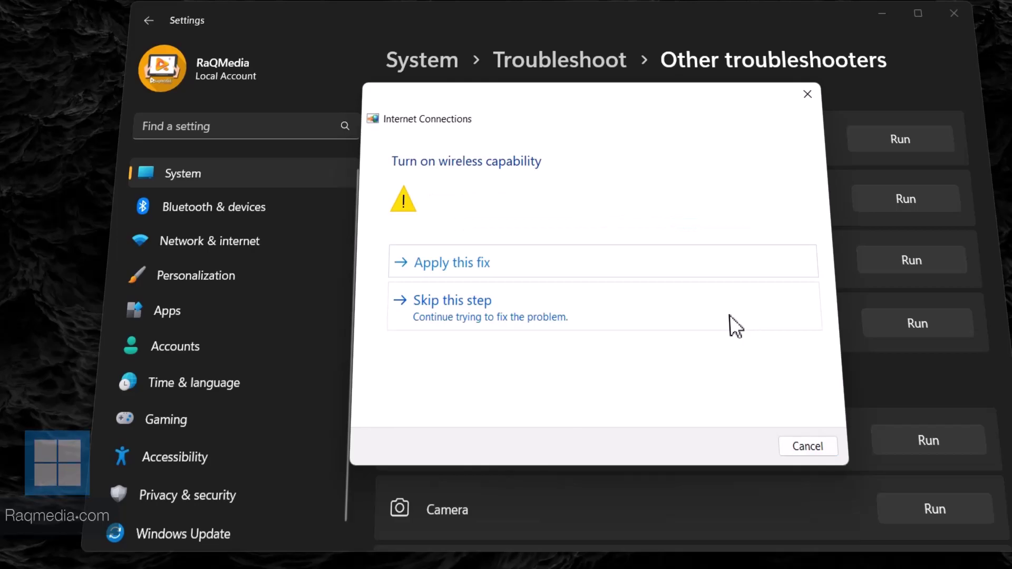
click(505, 260)
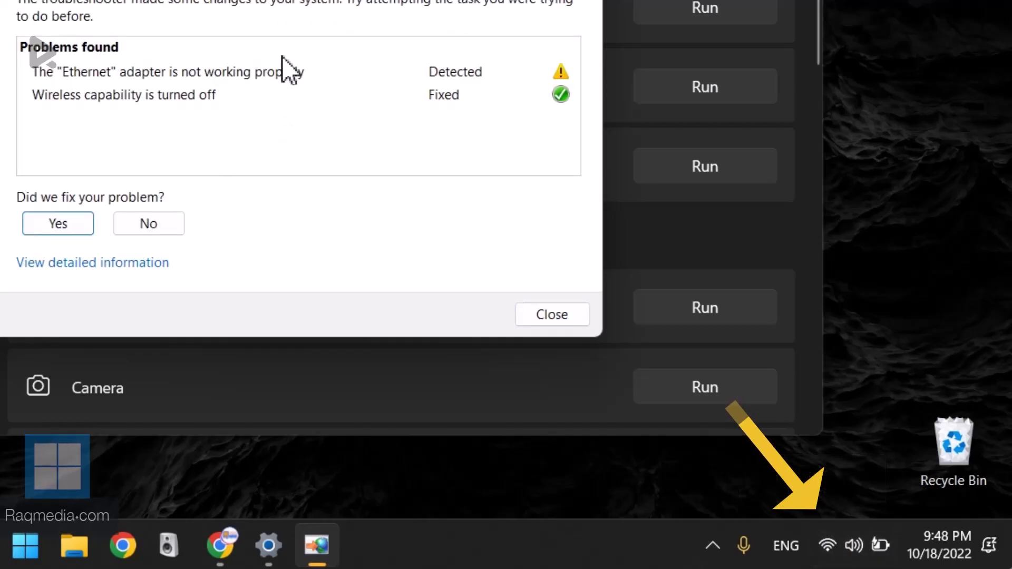
click(488, 66)
click(260, 71)
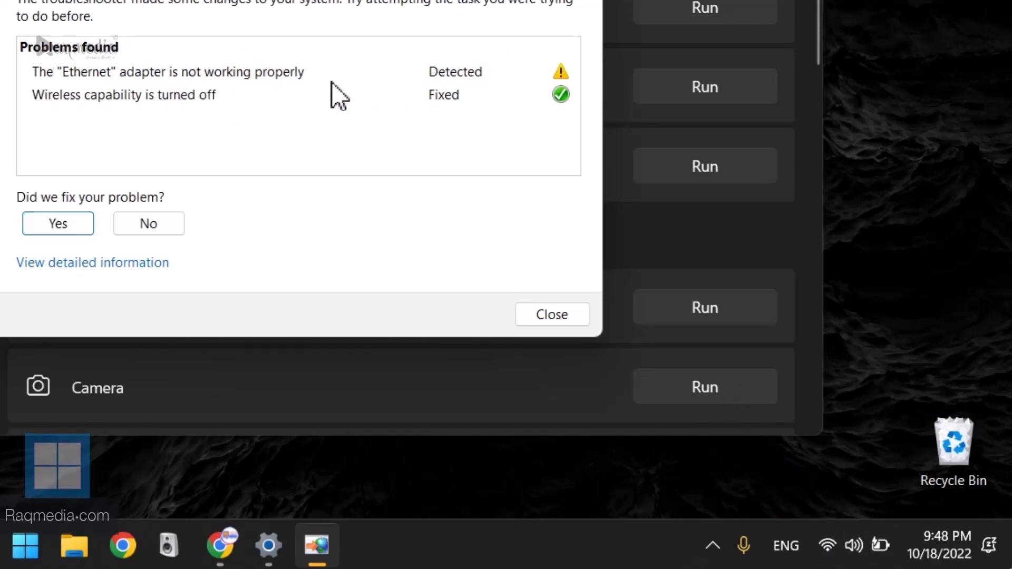
click(445, 132)
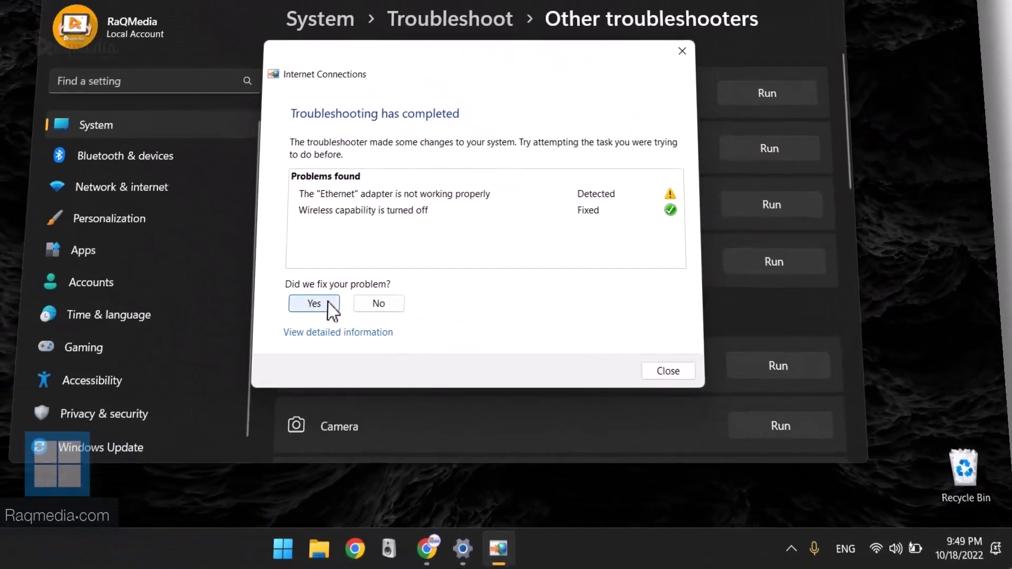
Answer Yes to 'Did we fix your problem?', then close the troubleshooter and Settings.
click(328, 303)
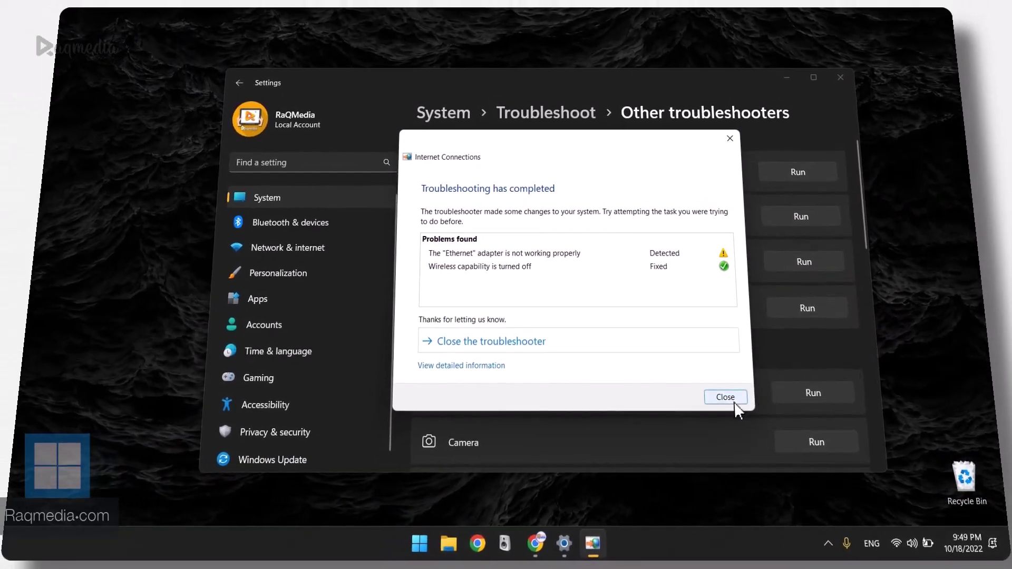
click(734, 401)
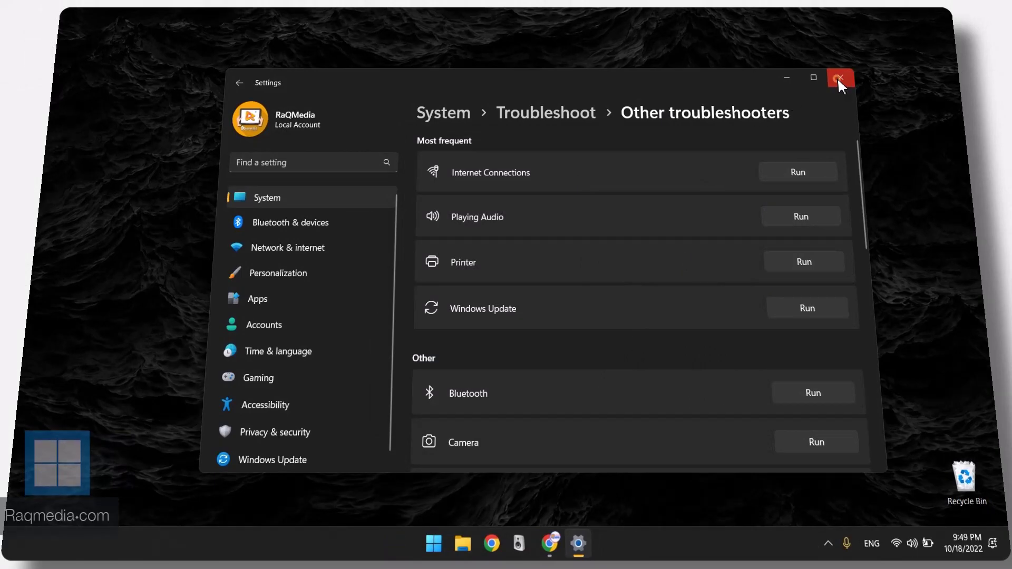
click(839, 78)
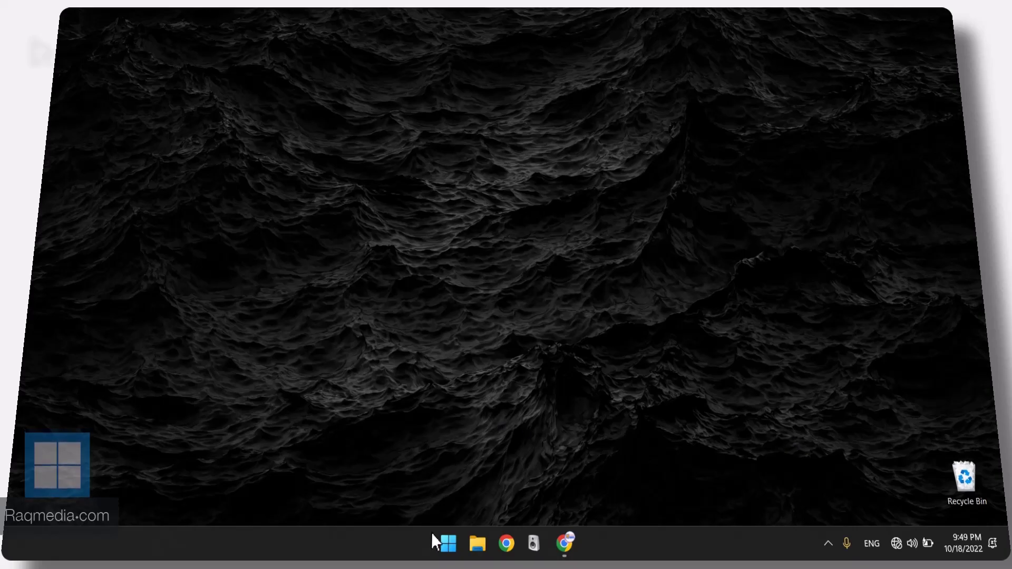
Open Settings and go to Network & internet > Advanced network settings.
click(448, 544)
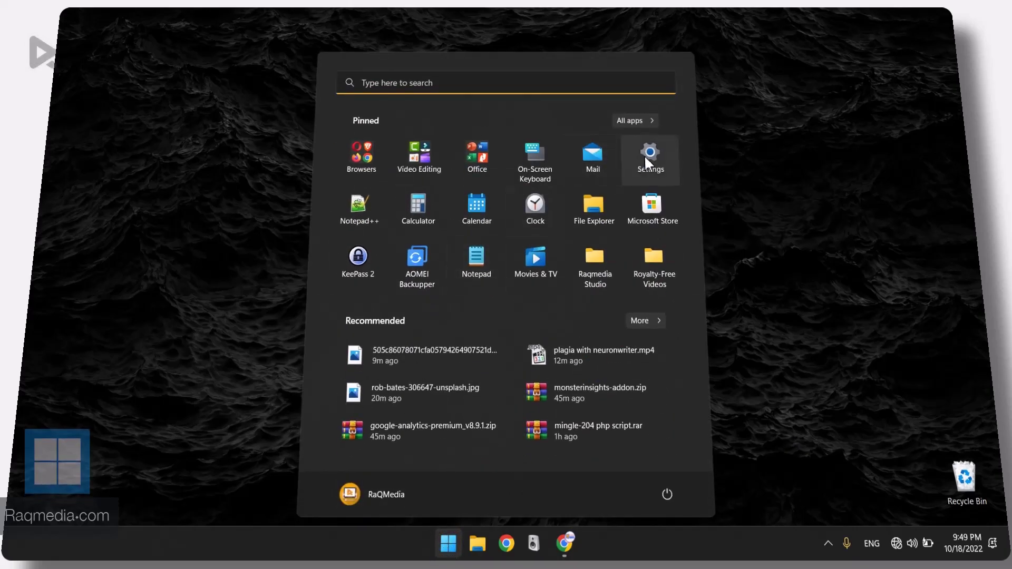
click(662, 162)
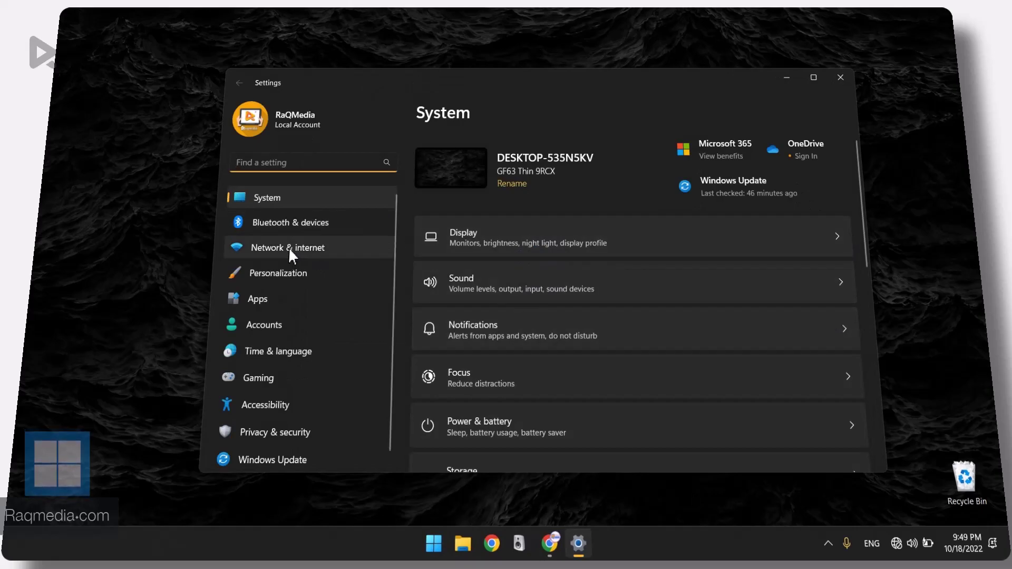
click(324, 247)
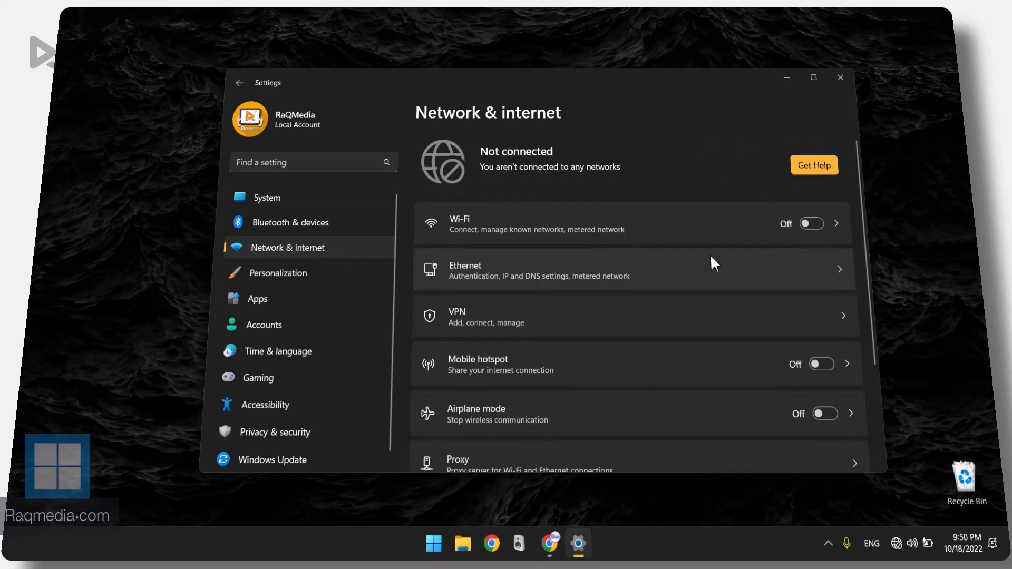
scroll(710, 255, down, 5)
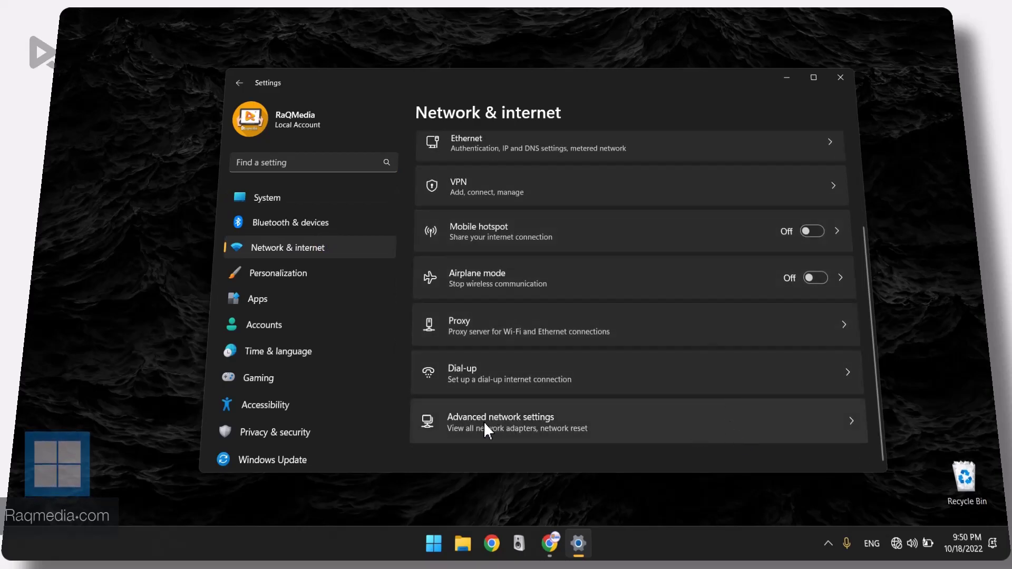
click(555, 419)
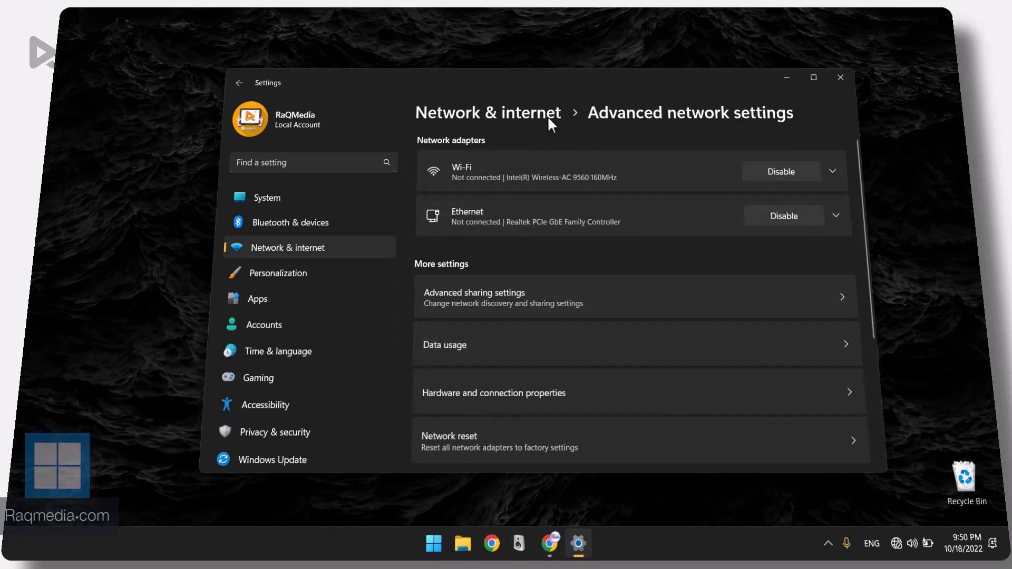
Disable the Wi-Fi adapter, view Advanced sharing settings, then return to Network & internet.
click(817, 168)
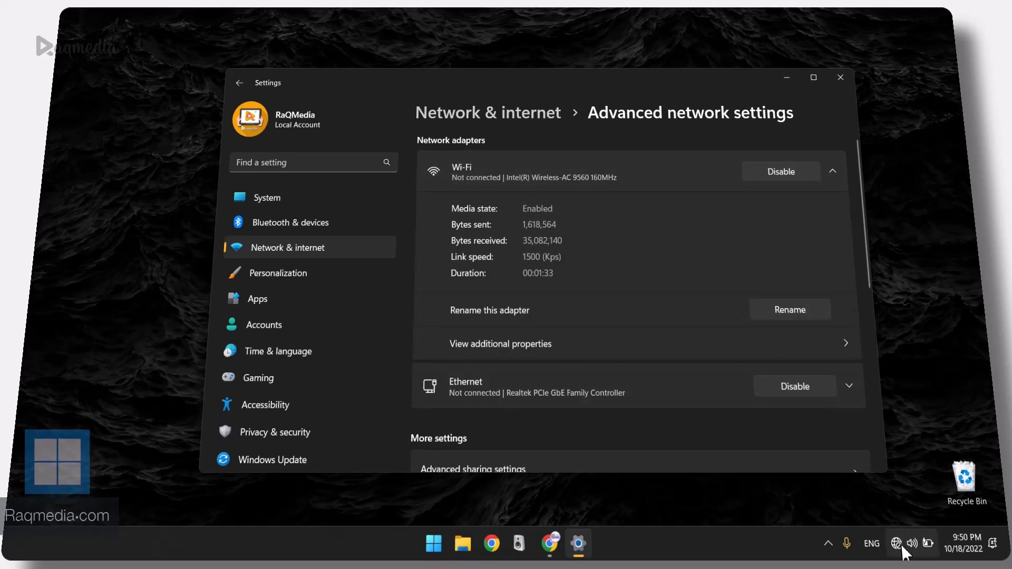
click(777, 171)
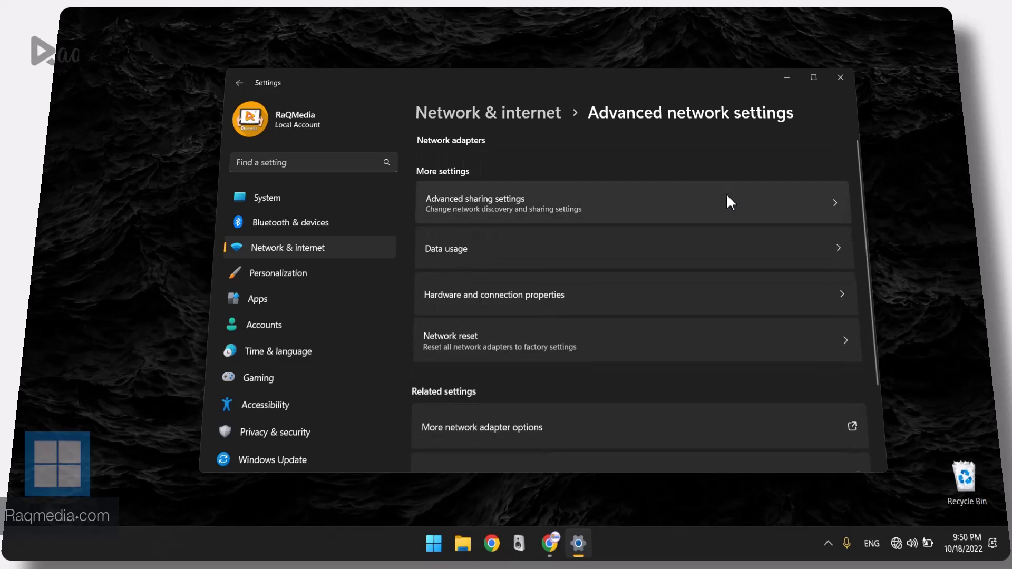
click(726, 193)
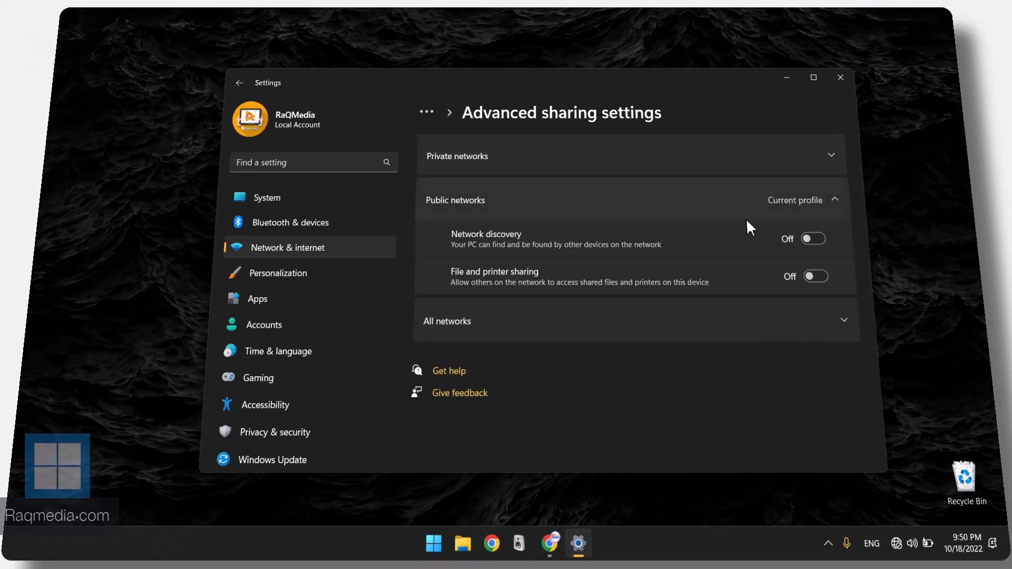
click(427, 111)
click(416, 160)
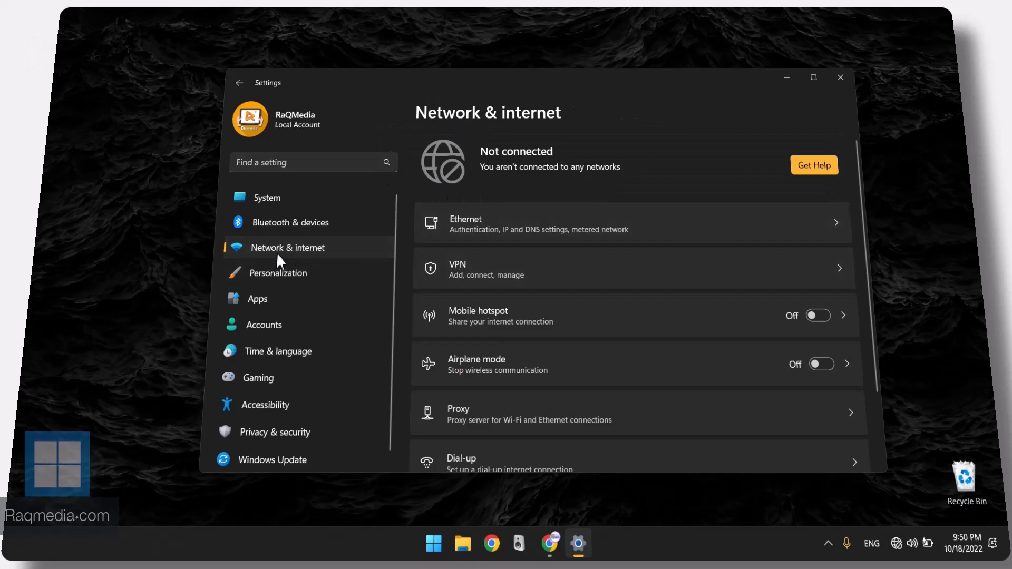
Re-enable the Wi-Fi adapter in Advanced network settings and check its details show media state Enabled.
scroll(652, 257, down, 2)
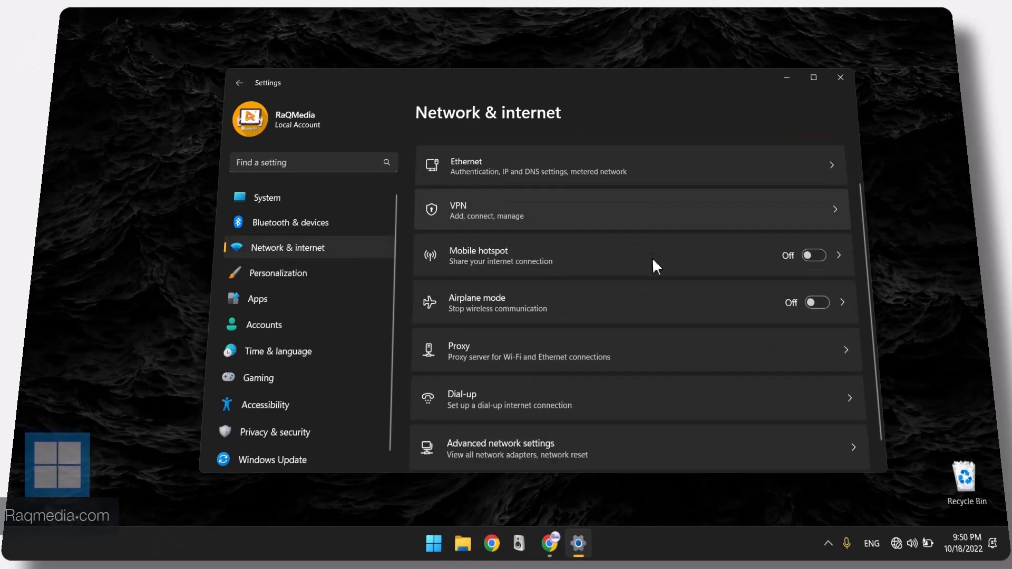
click(595, 415)
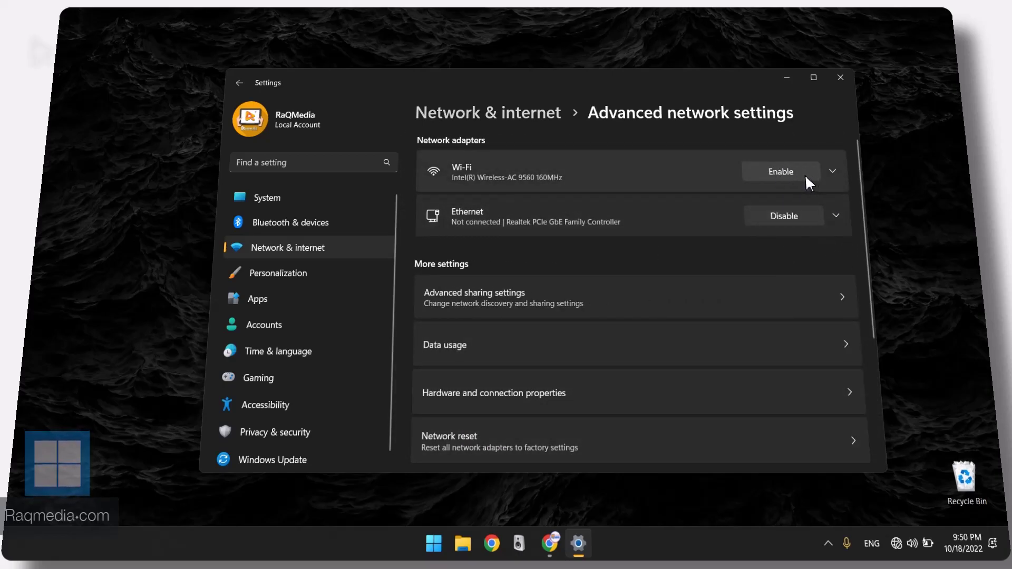
click(776, 170)
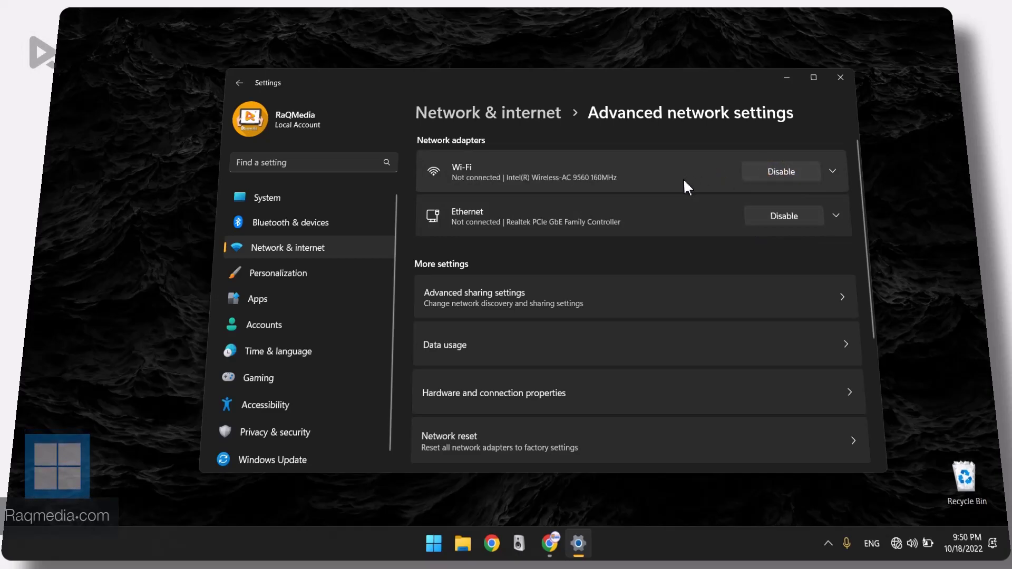
click(833, 170)
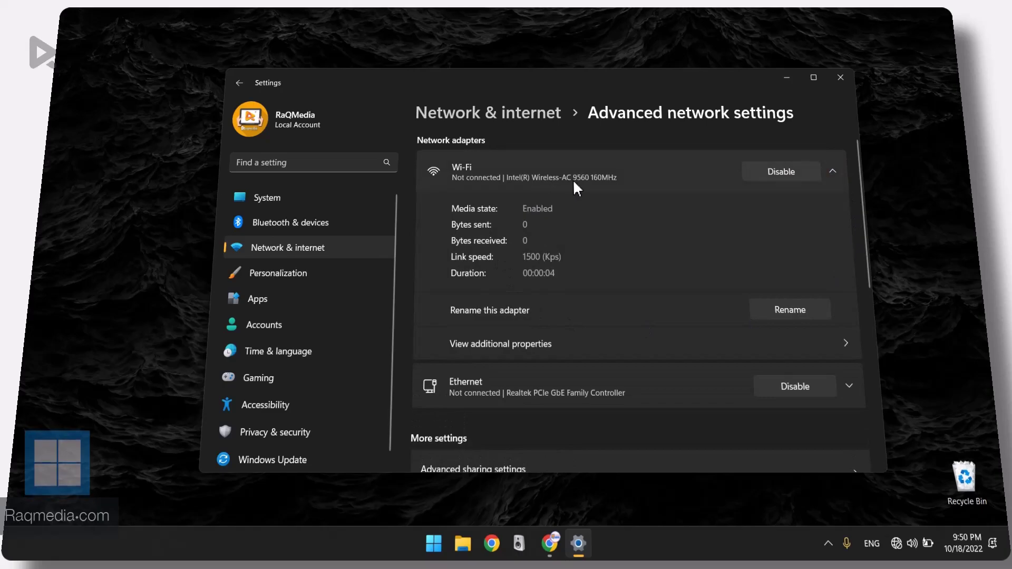
scroll(658, 262, down, 4)
scroll(658, 262, up, 4)
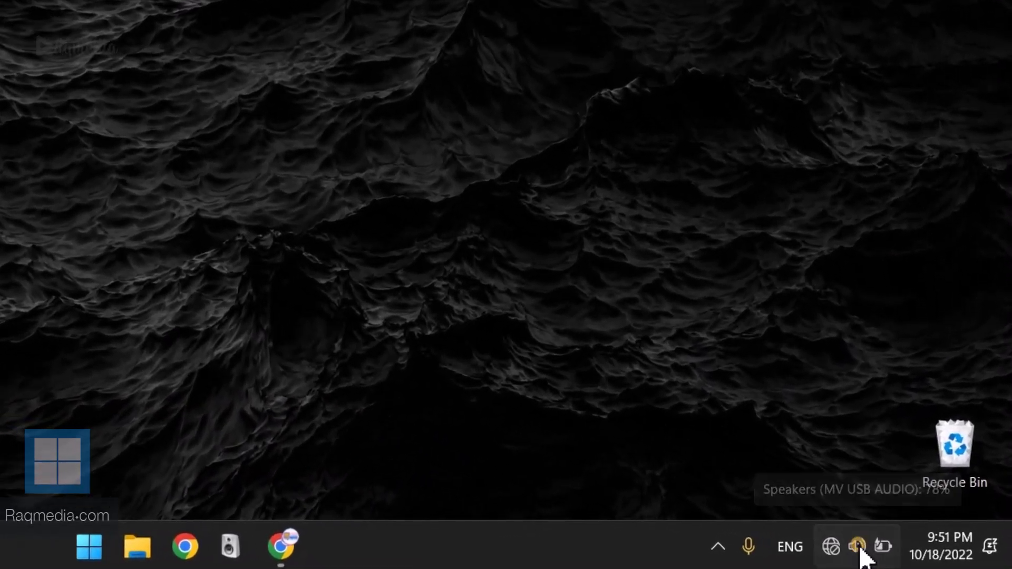
Add a Wi-Fi tile to Quick Settings after Cast and switch it on.
click(911, 543)
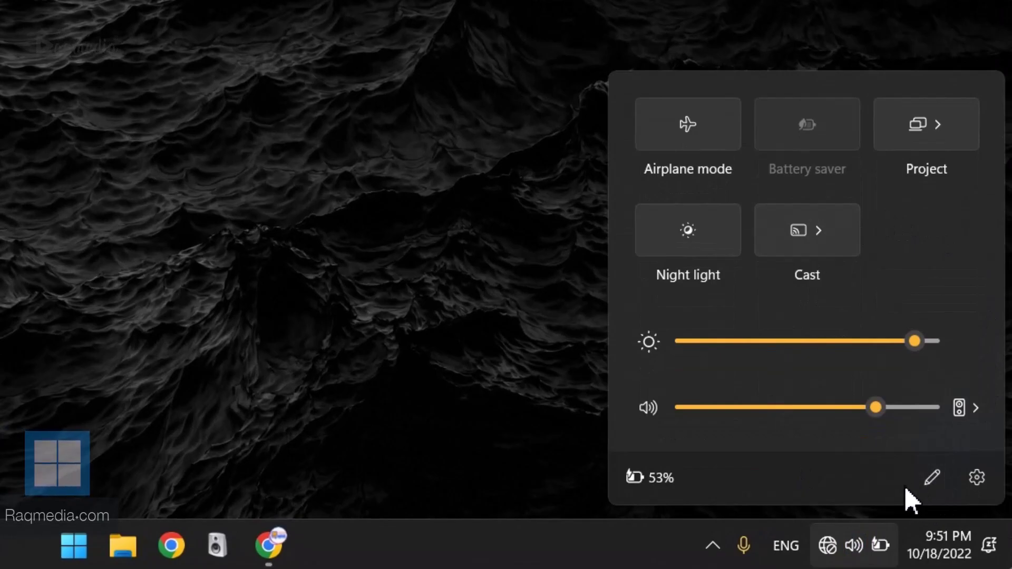
click(943, 478)
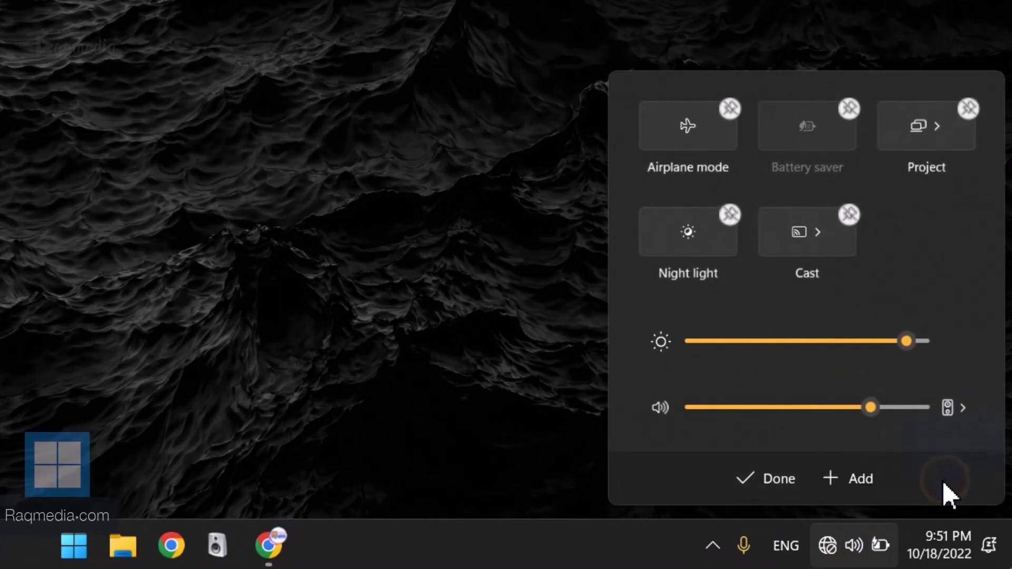
click(870, 480)
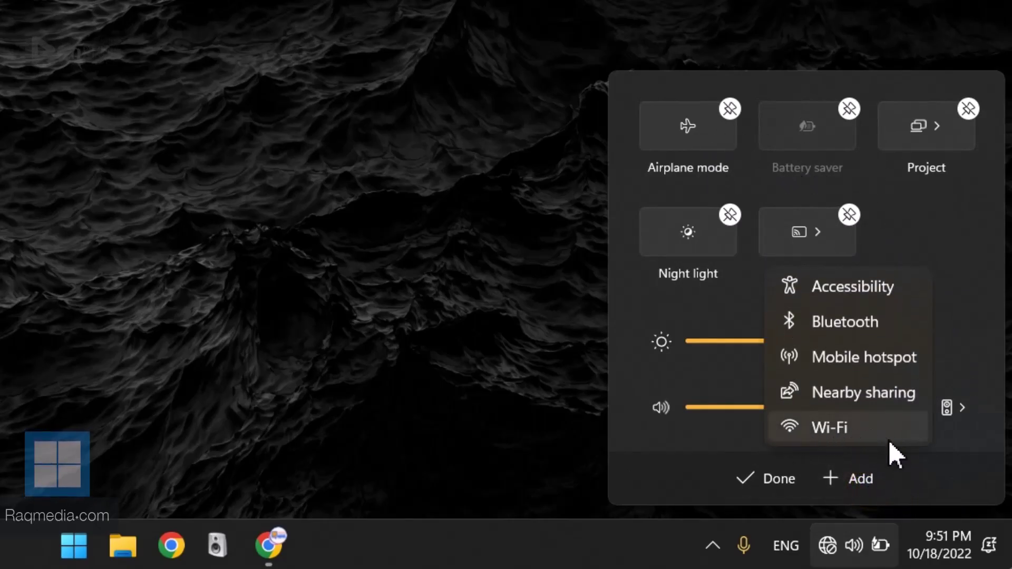
click(851, 428)
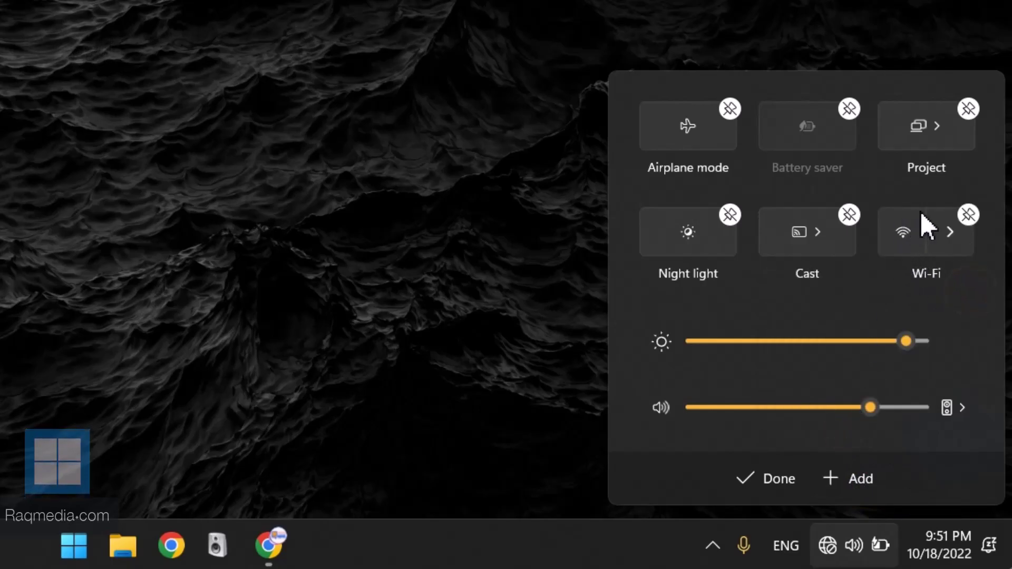
click(764, 480)
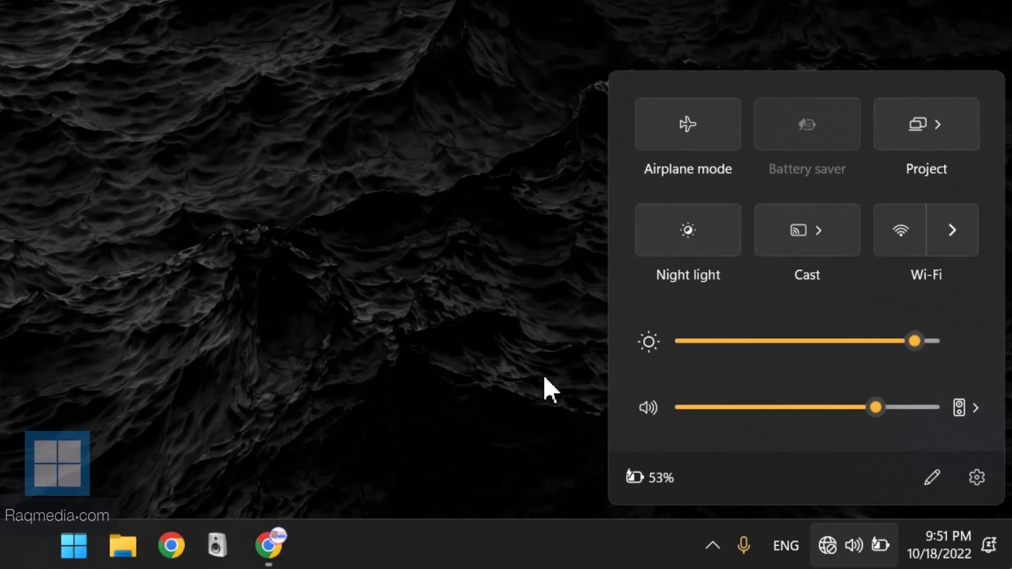
click(910, 228)
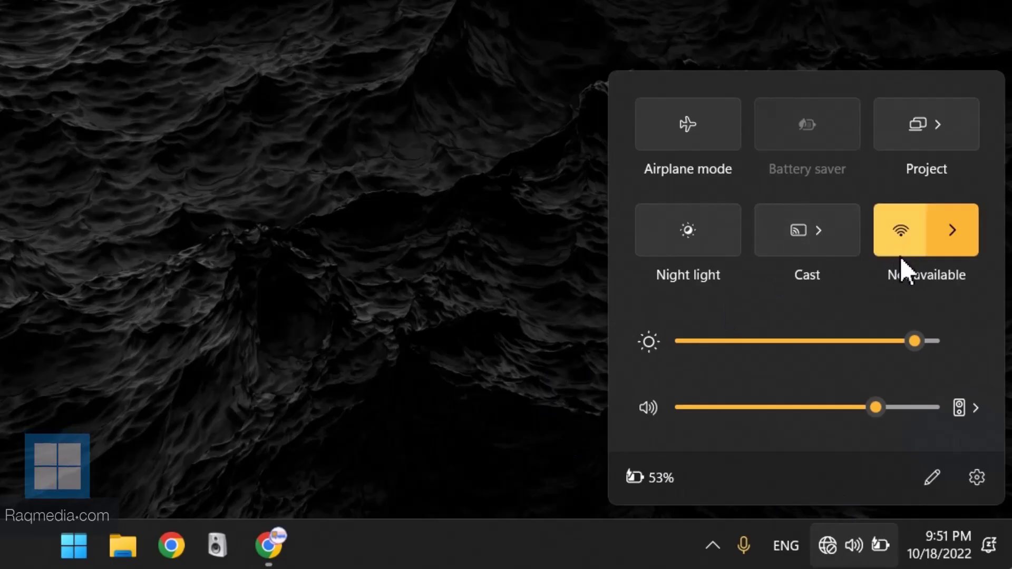